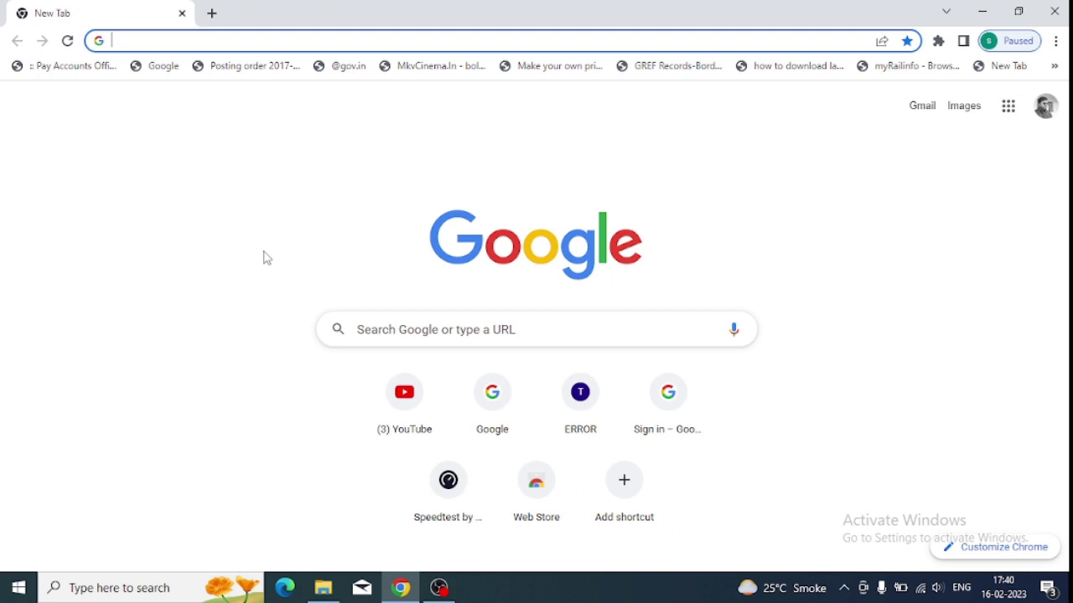
Search Google for 'zoom download for windows' and scroll through the results
{"action": "type", "text": "zoo"}
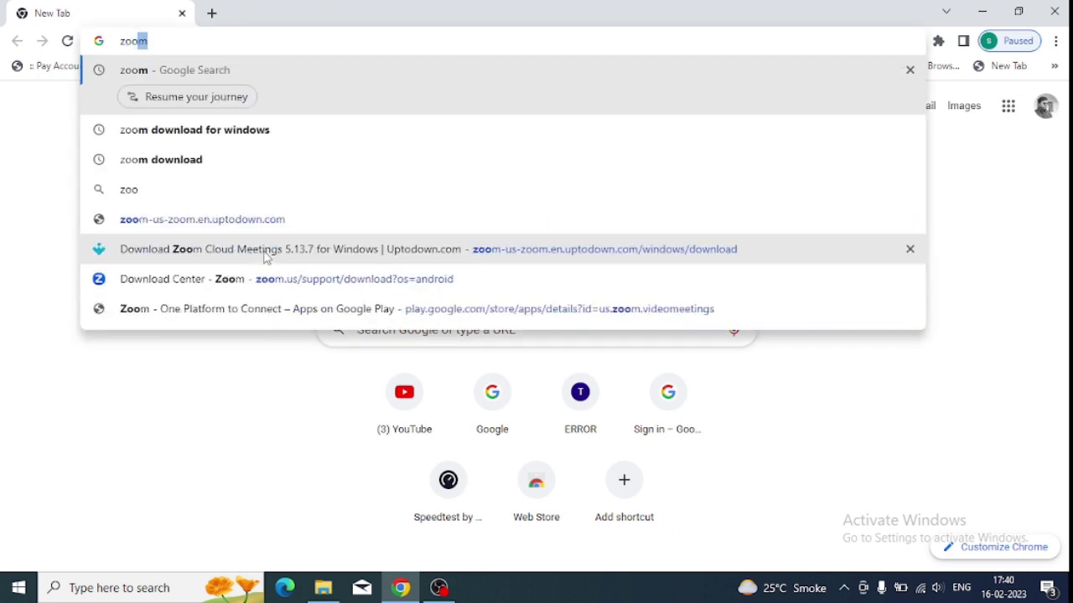
{"action": "type", "text": "m"}
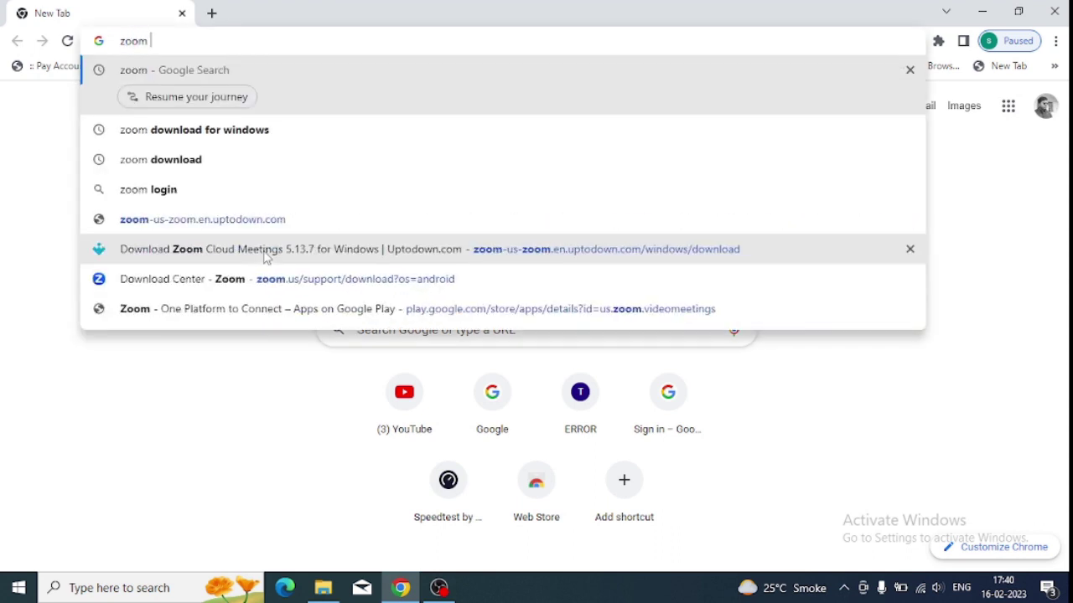
{"action": "type", "text": " dow"}
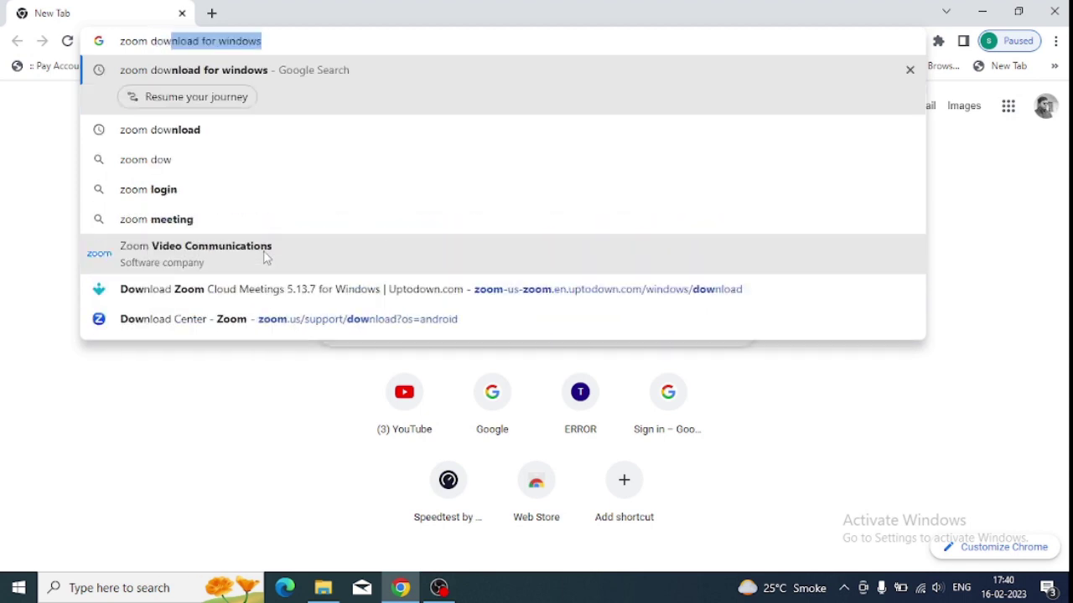
{"action": "key", "text": "Return"}
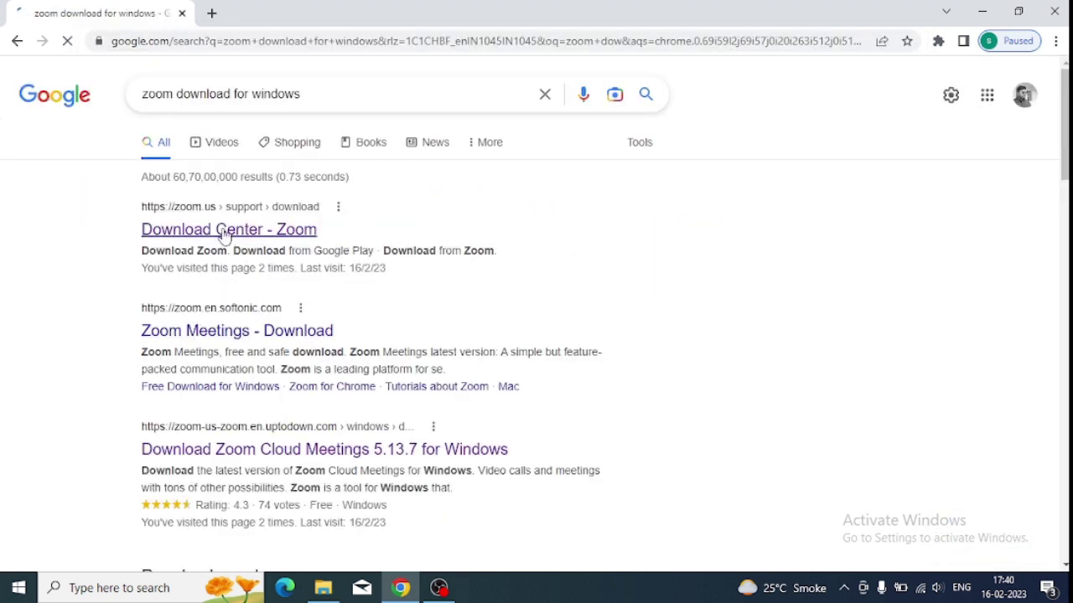
{"action": "scroll", "coordinate": [225, 369], "scroll_direction": "down", "scroll_amount": 2}
{"action": "scroll", "coordinate": [230, 306], "scroll_direction": "up", "scroll_amount": 2}
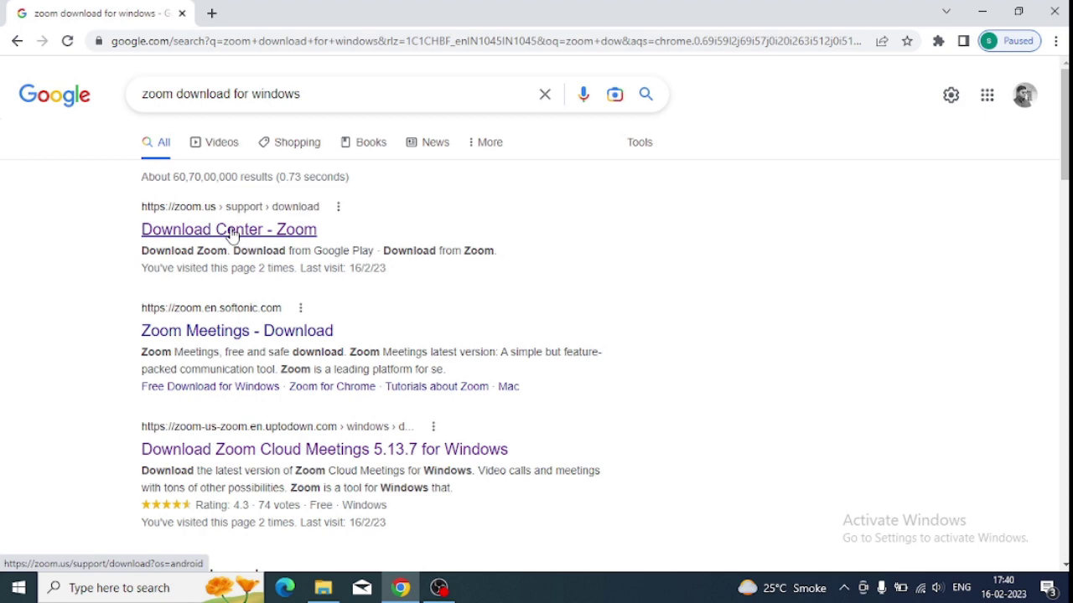
{"action": "scroll", "coordinate": [240, 335], "scroll_direction": "down", "scroll_amount": 2}
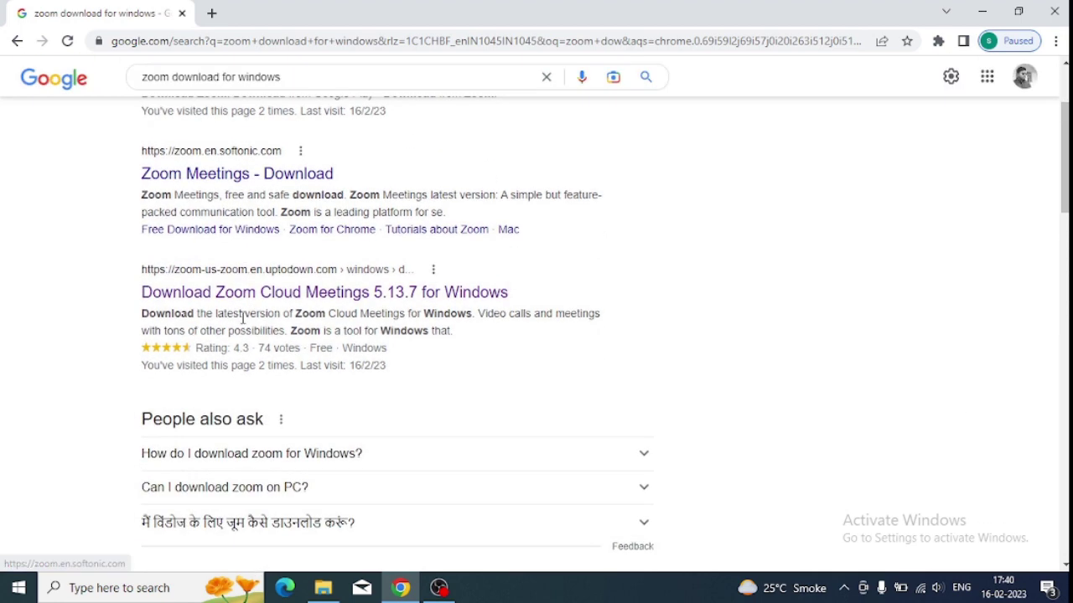
Download the 67.2 MB Windows installer from Uptodown's Zoom Cloud Meetings 5.13.7 page
{"action": "left_click", "coordinate": [253, 295]}
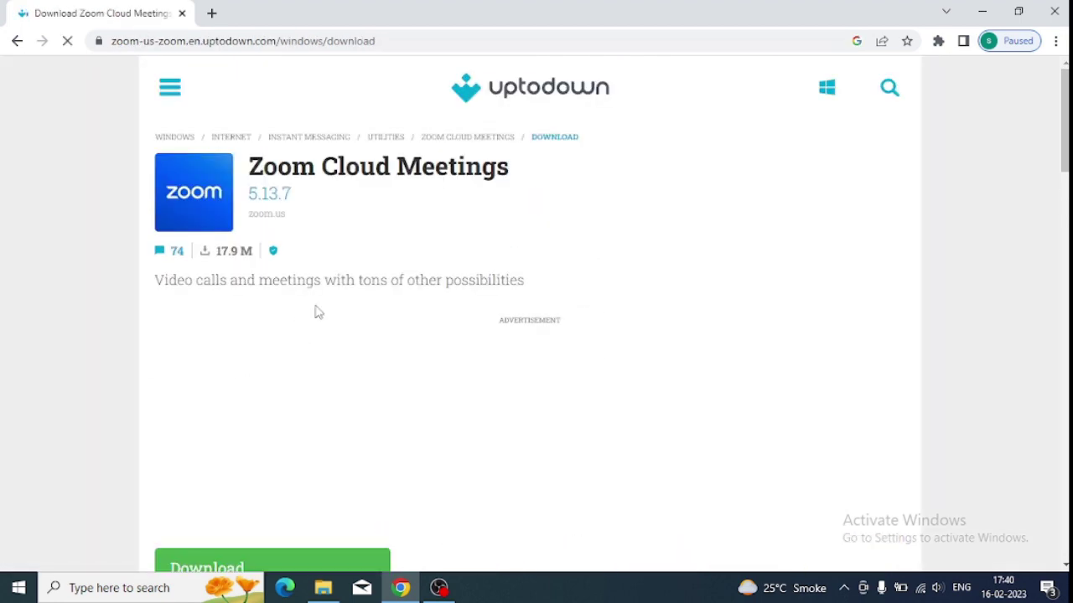
{"action": "scroll", "coordinate": [310, 446], "scroll_direction": "down", "scroll_amount": 2}
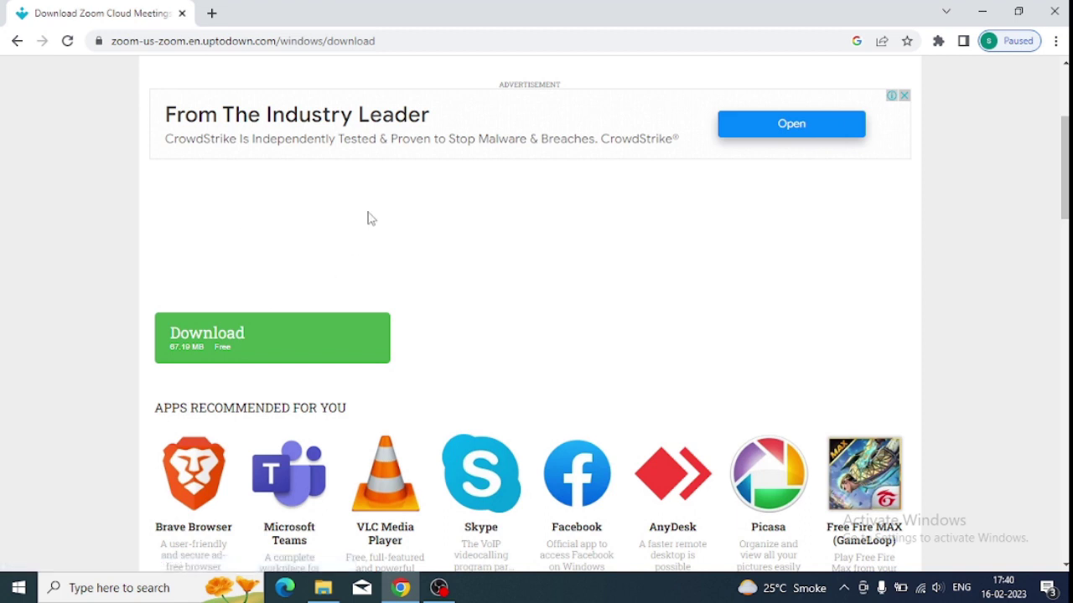
{"action": "left_click", "coordinate": [245, 345]}
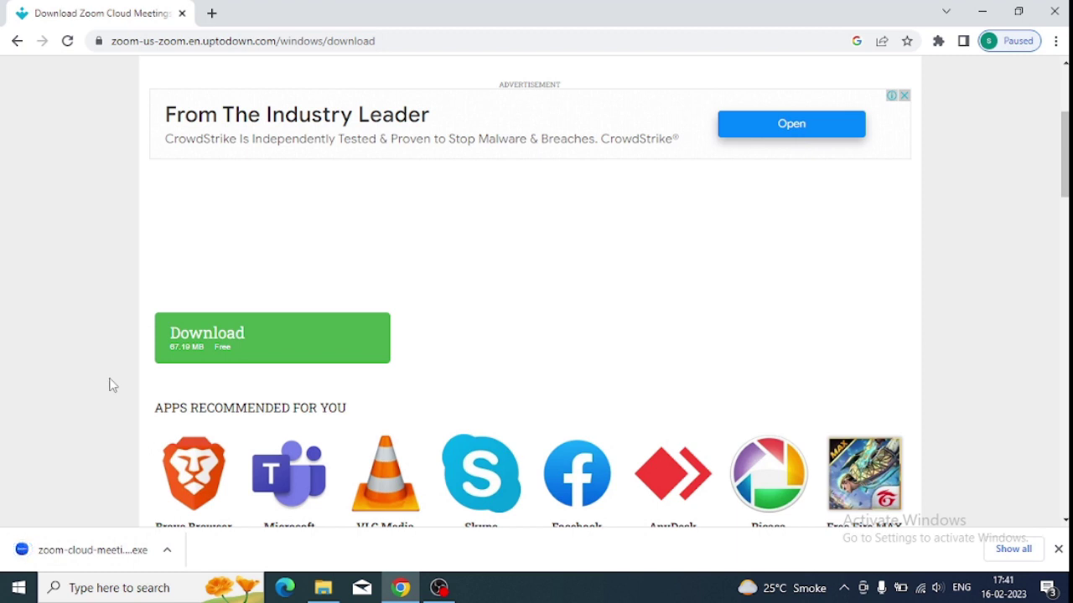
Run the downloaded Zoom 5.13.7 installer and click Done on the success message
{"action": "left_click", "coordinate": [97, 552]}
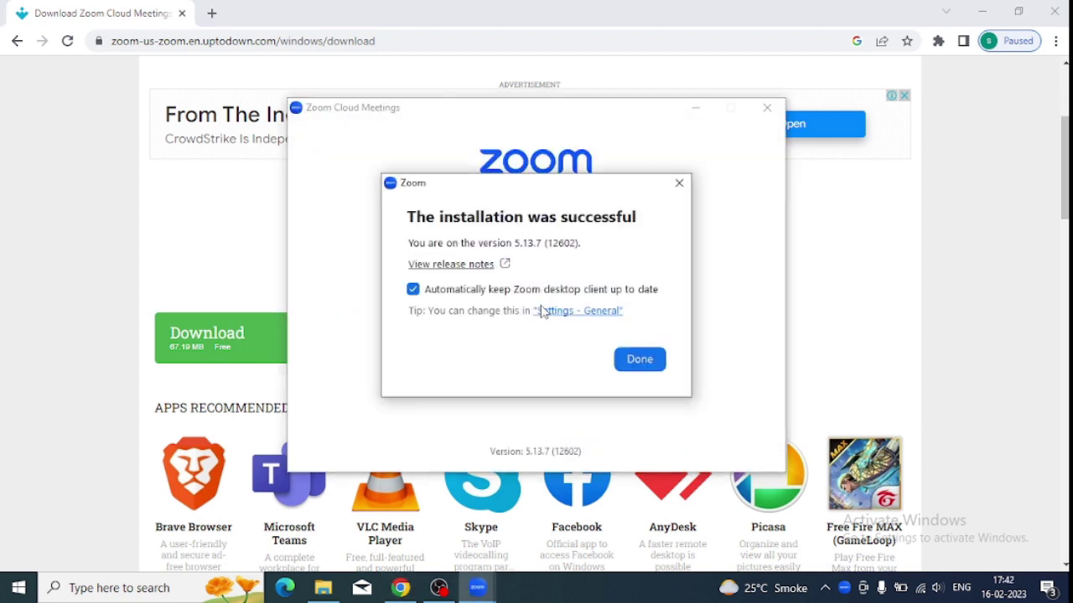
{"action": "left_click", "coordinate": [639, 359]}
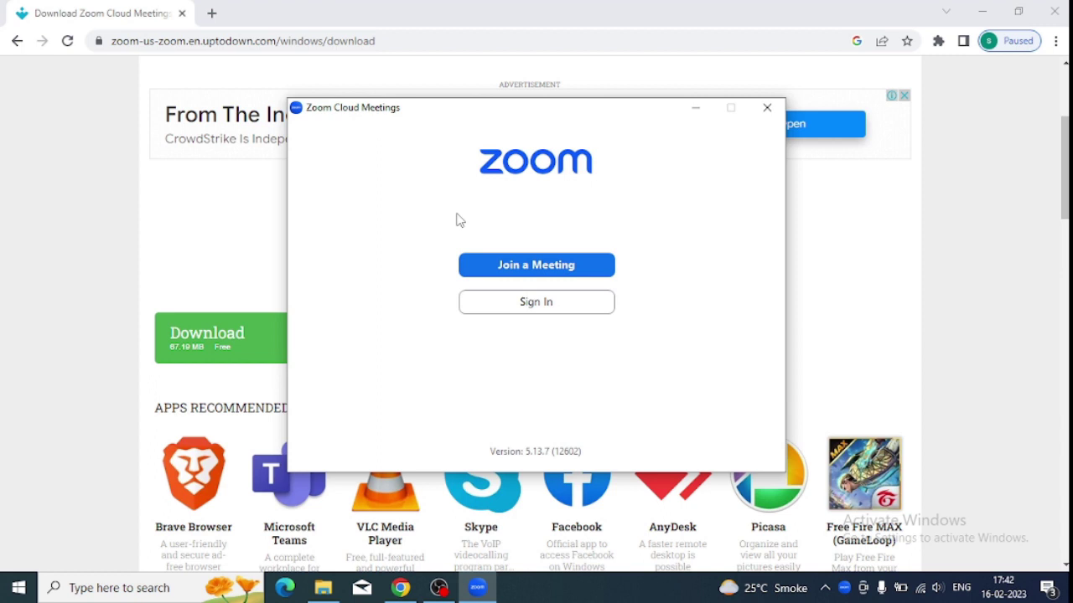
In Join a Meeting, enter the user's full name as display name, fixing a typo
{"action": "left_click", "coordinate": [535, 266]}
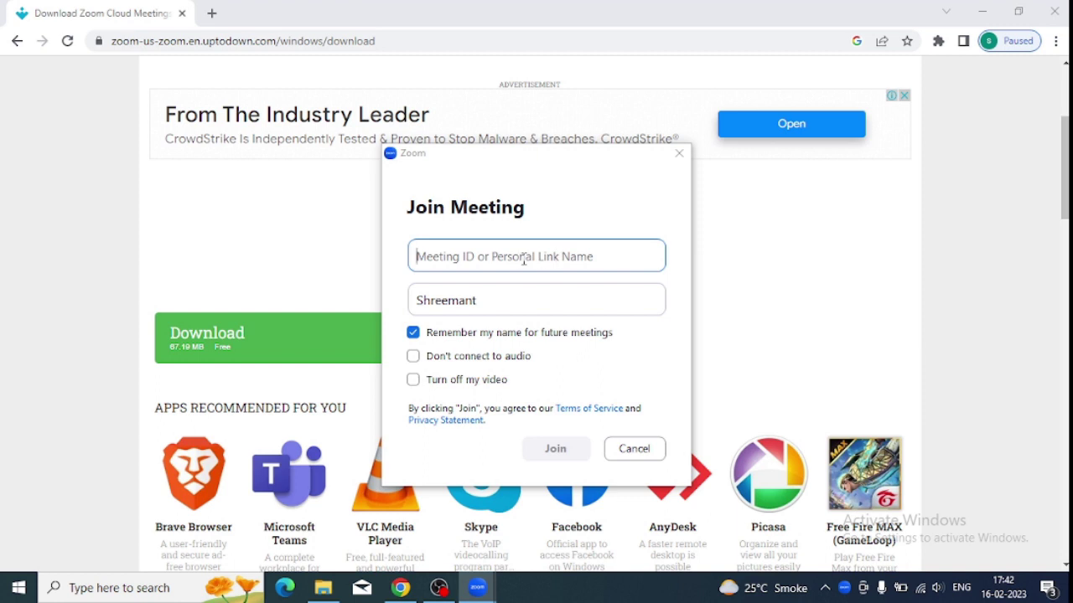
{"action": "left_click", "coordinate": [496, 302]}
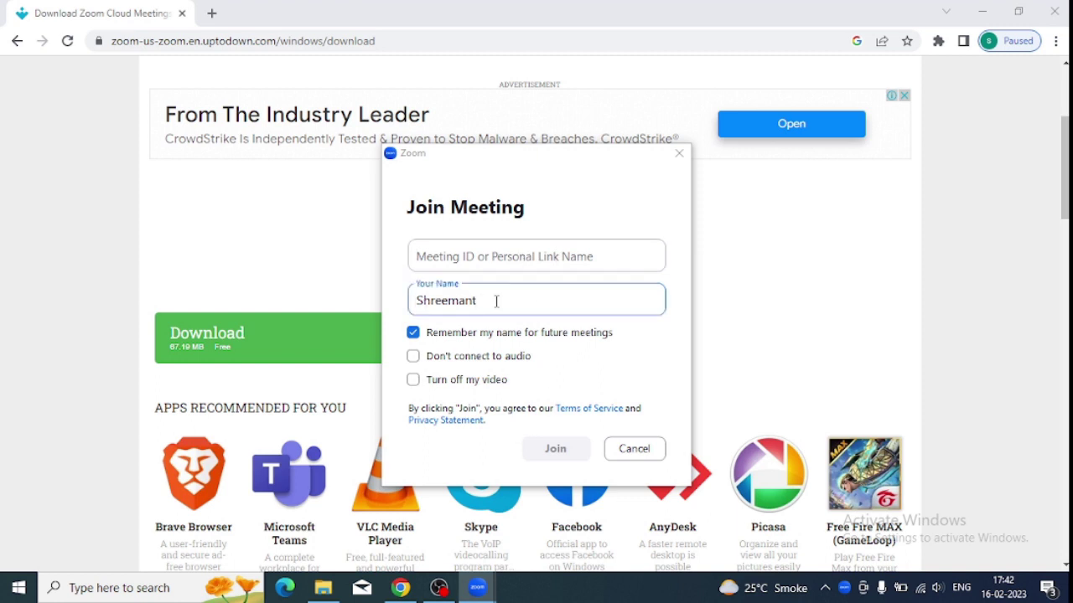
{"action": "type", "text": "Kums"}
{"action": "key", "text": "BackSpace"}
{"action": "type", "text": "ar"}
Cancel joining the meeting, go to Sign In, and choose Facebook sign-in
{"action": "left_click", "coordinate": [633, 450]}
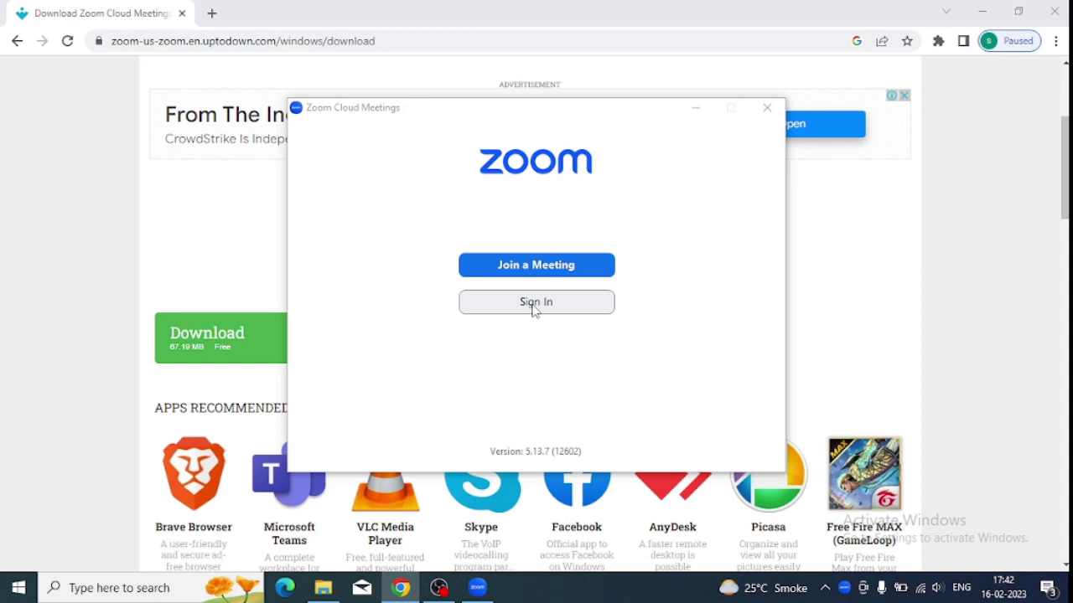
{"action": "left_click", "coordinate": [533, 307]}
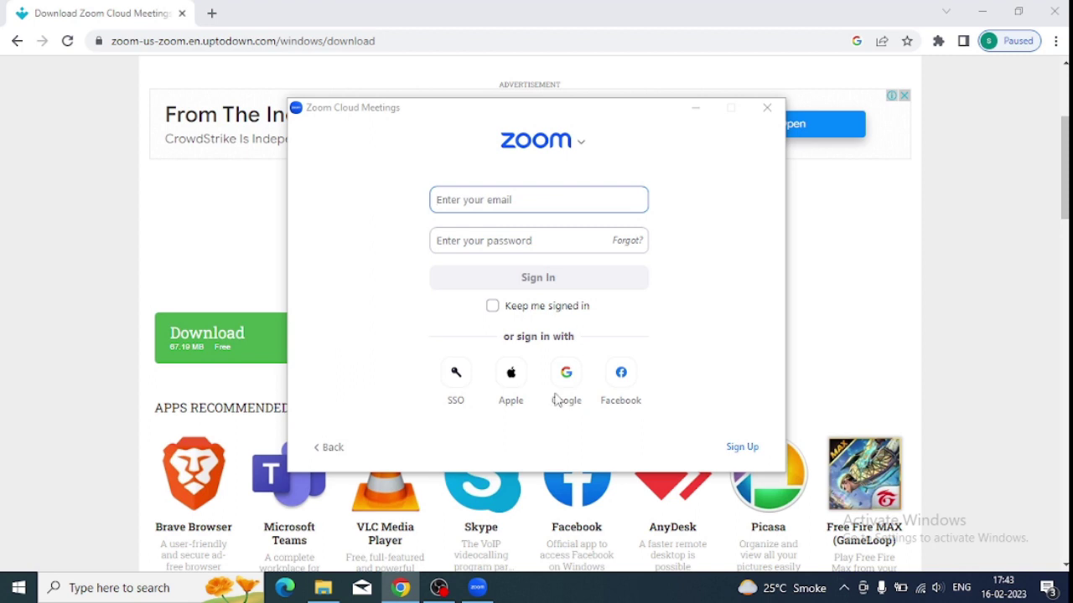
{"action": "left_click", "coordinate": [627, 377]}
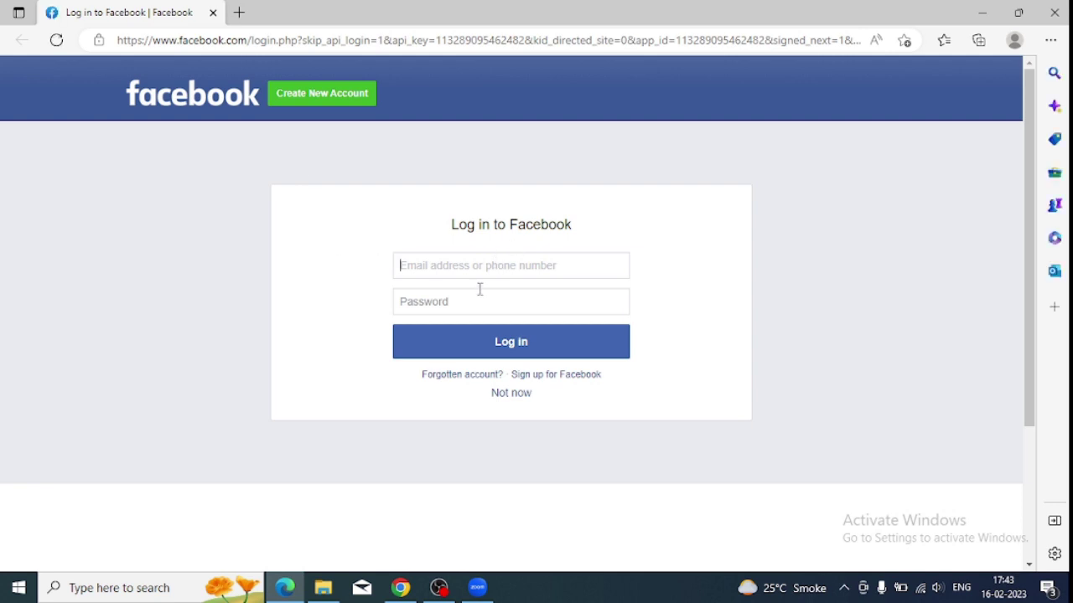
Bring the Zoom Cloud Meetings sign-in window back in front of the Facebook login page
{"action": "left_click", "coordinate": [477, 587]}
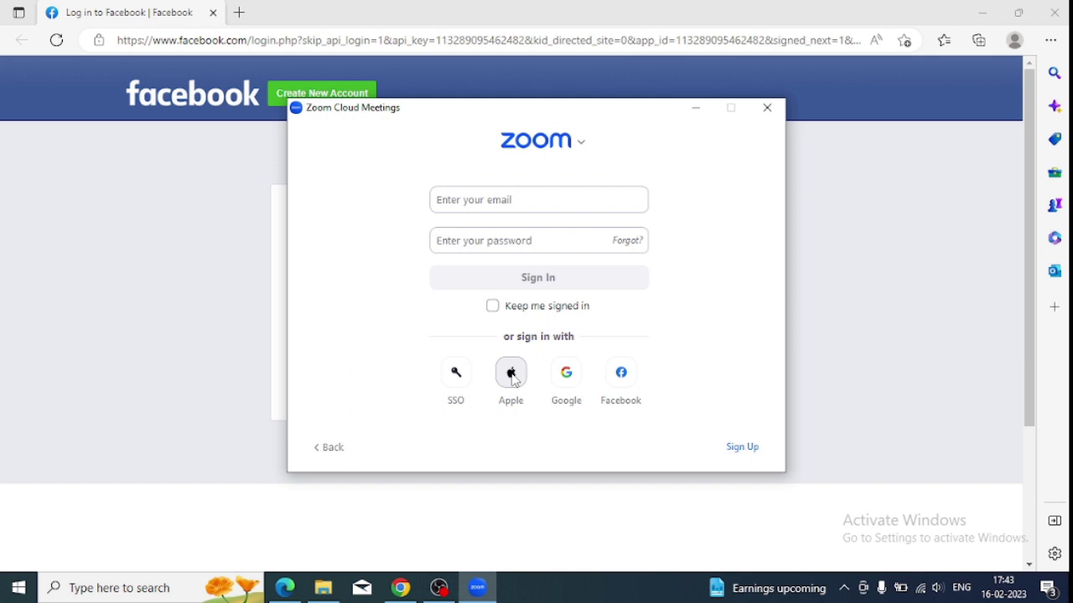
Choose SSO sign-in, type a company email address as the domain, then clear it
{"action": "left_click", "coordinate": [457, 379]}
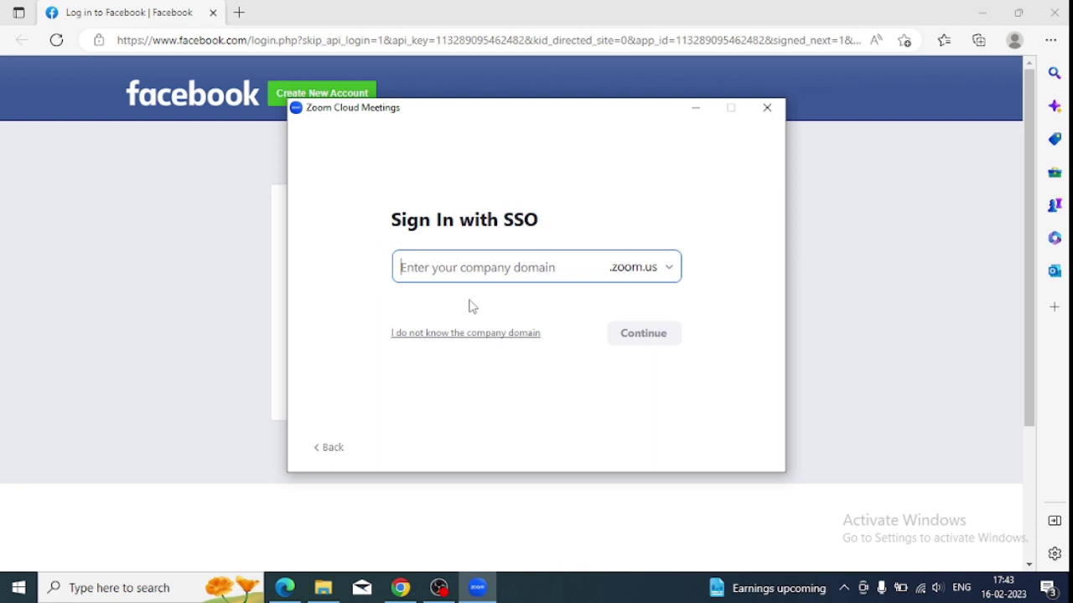
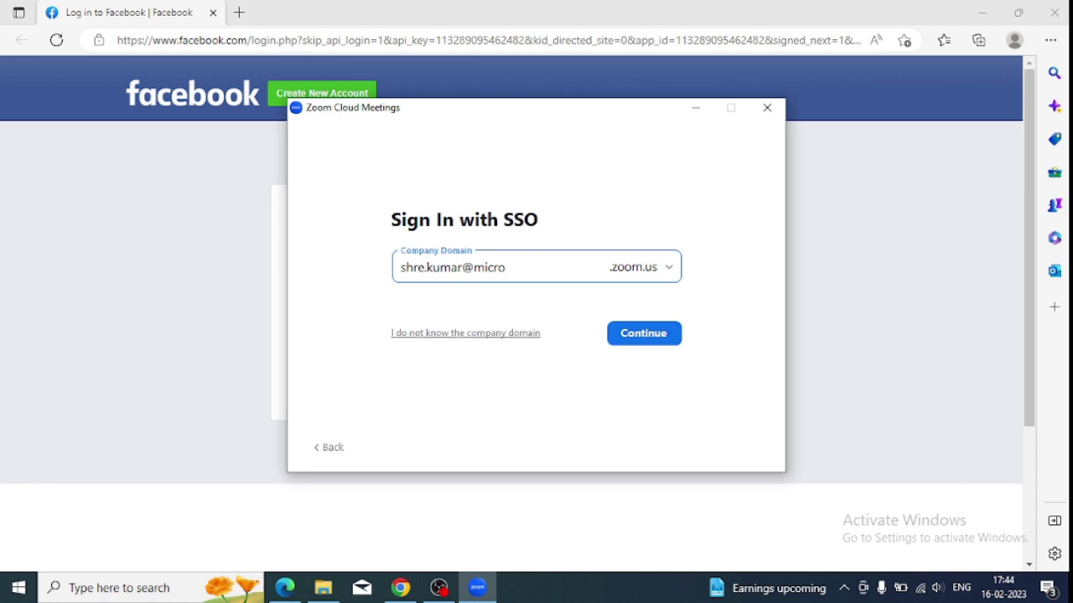
{"action": "left_click_drag", "start_coordinate": [560, 266], "coordinate": [402, 275]}
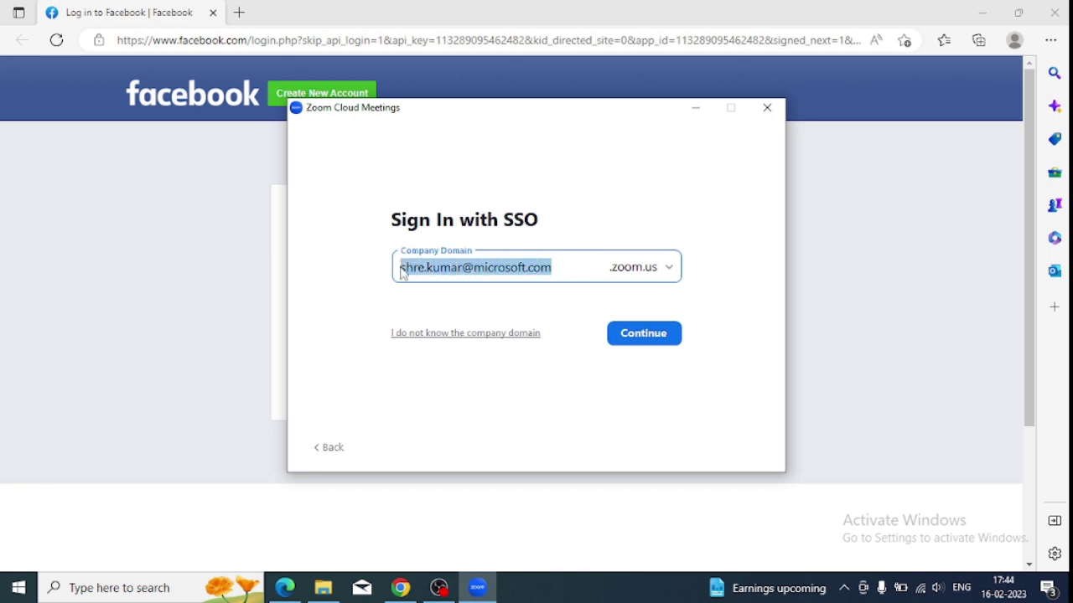
{"action": "key", "text": "BackSpace"}
Enter 'microsoft.com' as the company domain, then delete it, leaving the field empty
{"action": "type", "text": "micro"}
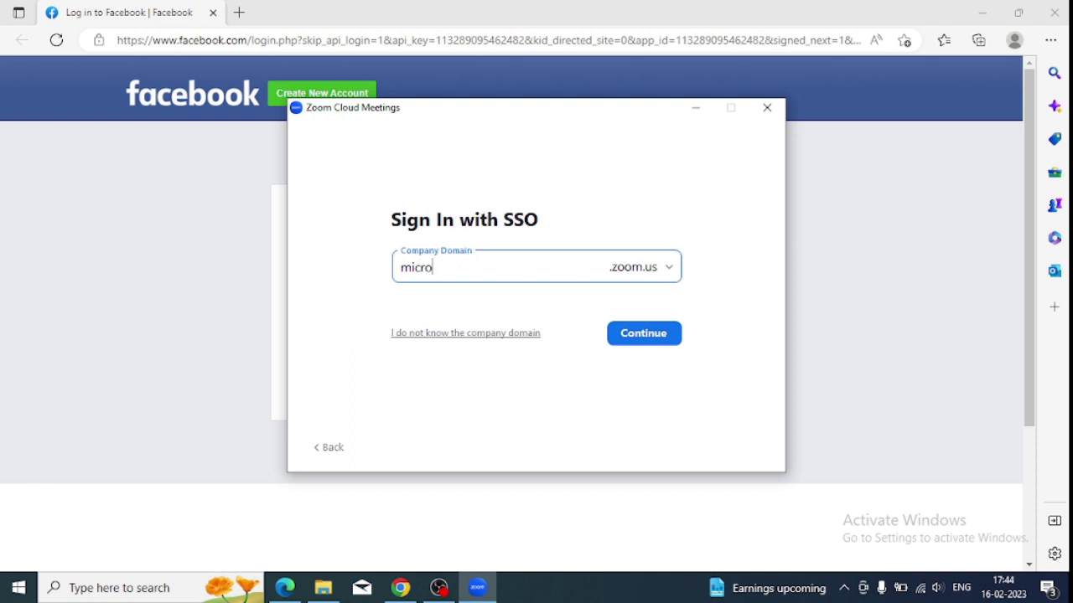
{"action": "key", "text": "BackSpace"}
{"action": "type", "text": "osoft.com"}
{"action": "left_click_drag", "start_coordinate": [479, 268], "coordinate": [401, 270]}
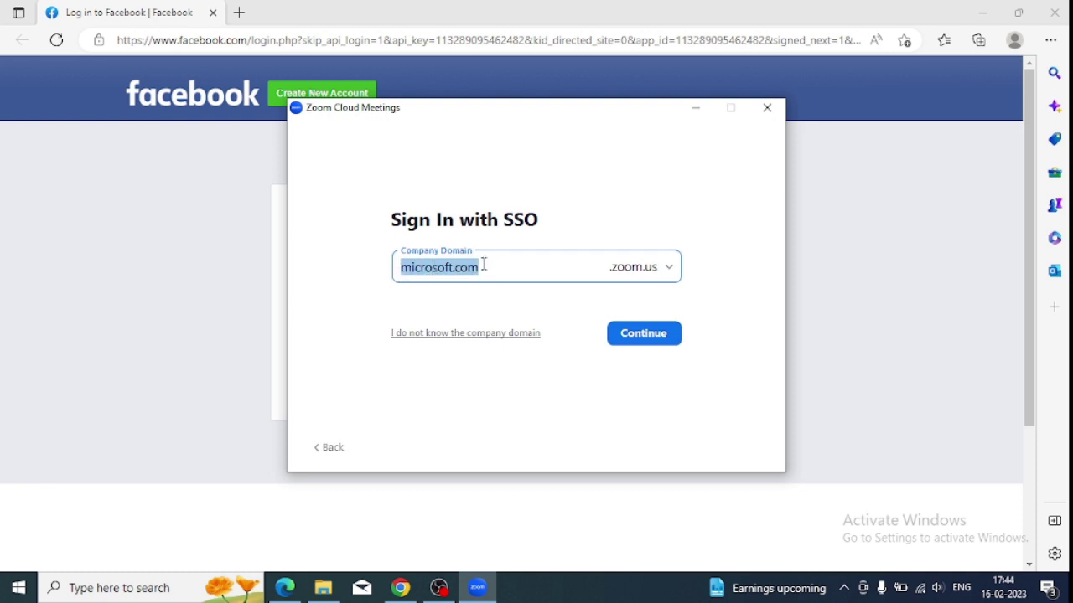
{"action": "key", "text": "BackSpace"}
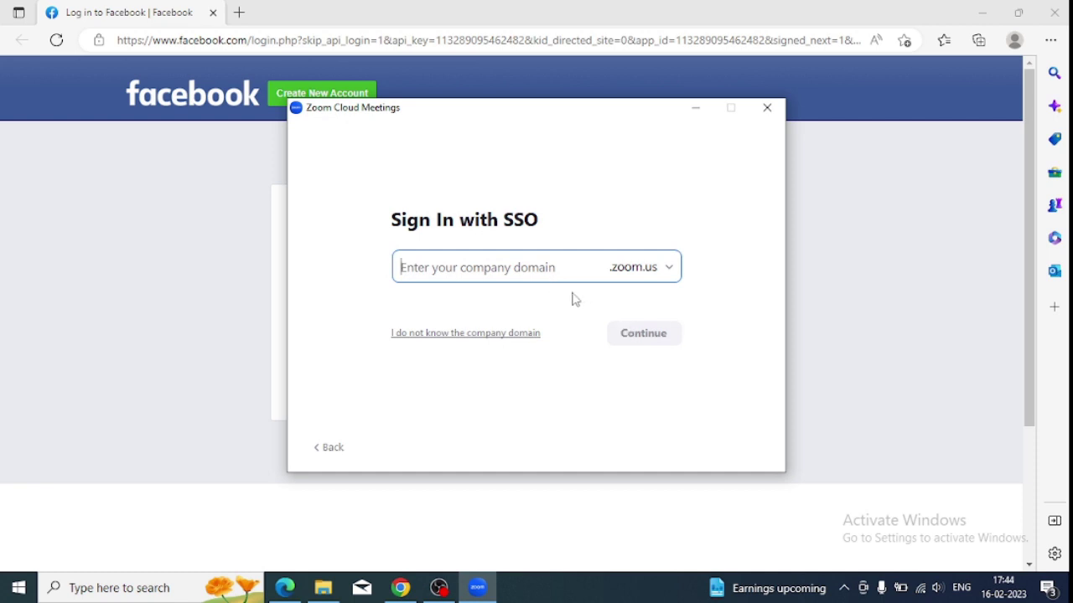
Follow 'I do not know the company domain' to reach the Search company domain screen
{"action": "left_click", "coordinate": [469, 336]}
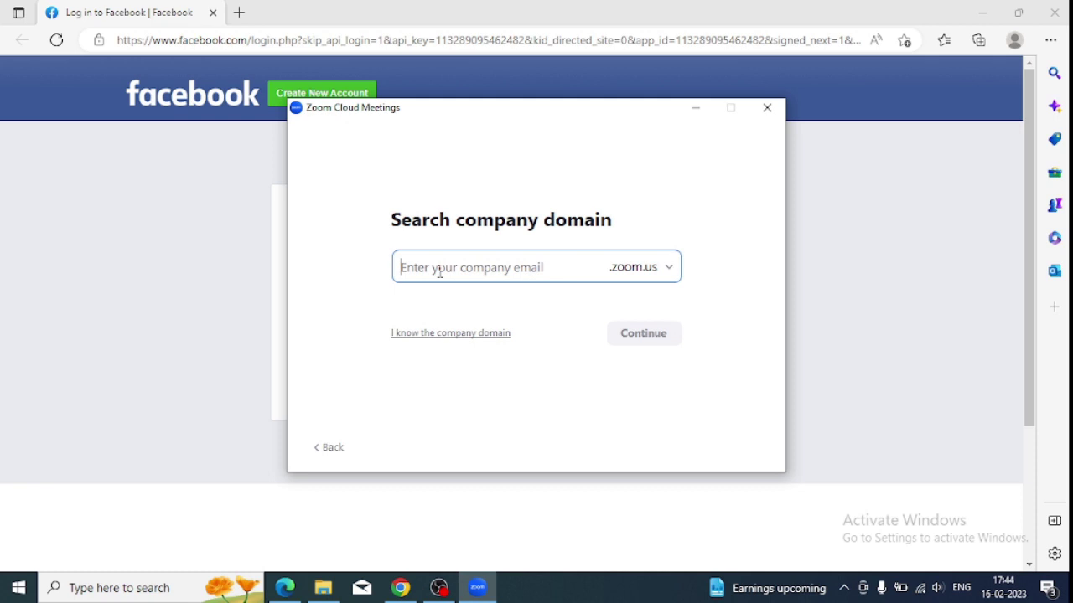